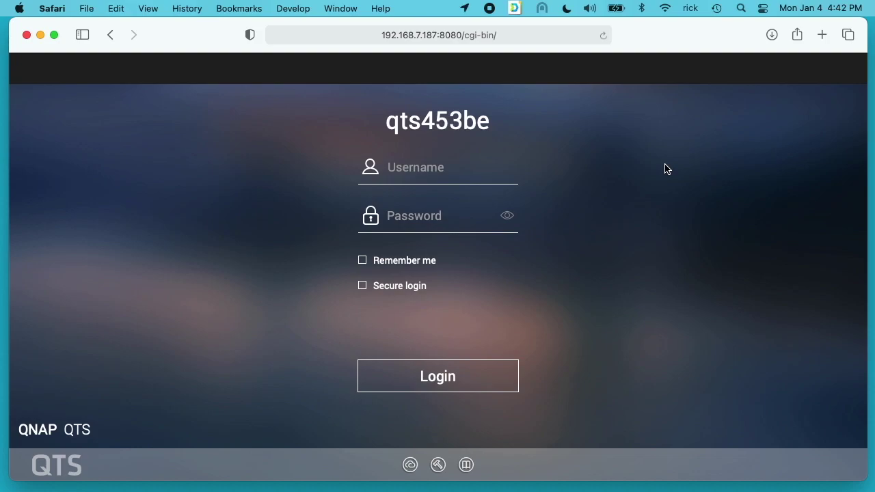
# Sign in to the NAS using the saved login credentials
pyautogui.click(423, 217)
pyautogui.click(424, 243)
pyautogui.click(459, 376)
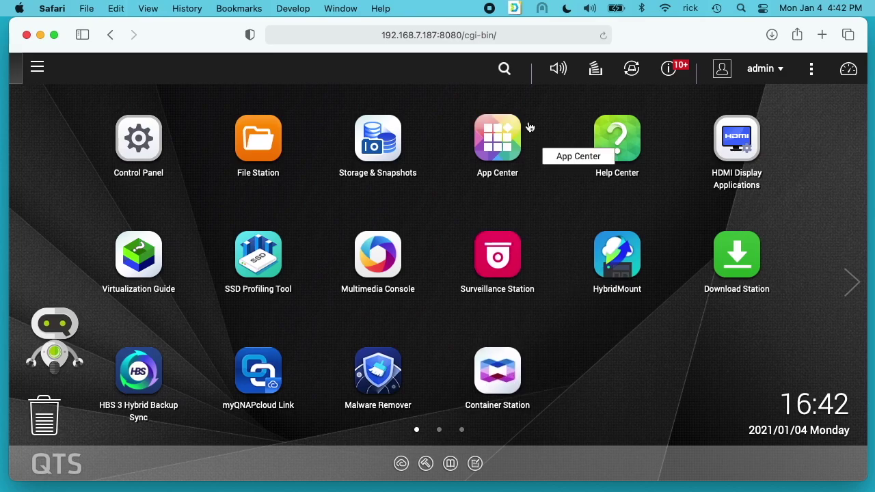
# Search App Center for 'container' to confirm Container Station 2.2.14.1638 is installed
pyautogui.click(506, 139)
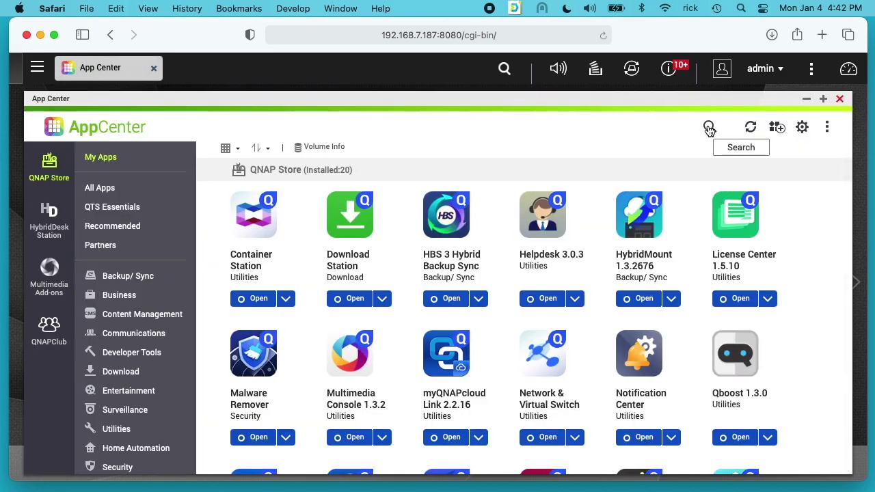
pyautogui.click(709, 129)
pyautogui.write('contain')
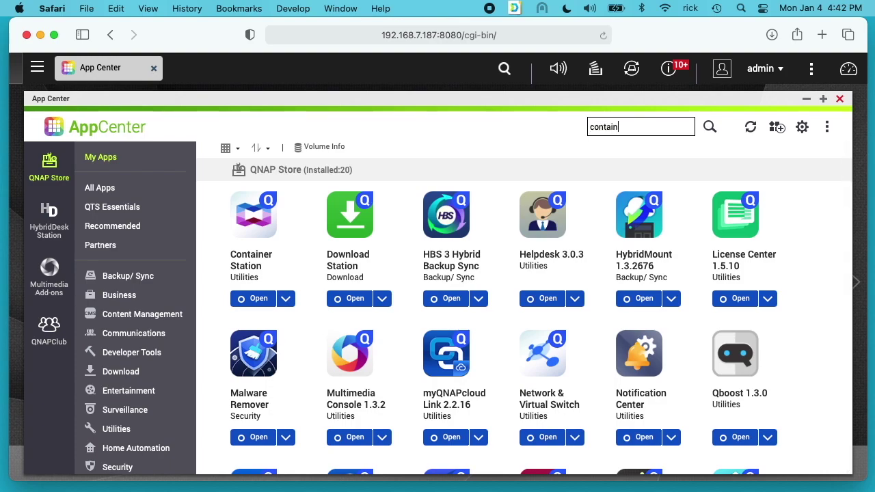
pyautogui.write('er')
pyautogui.press('Return')
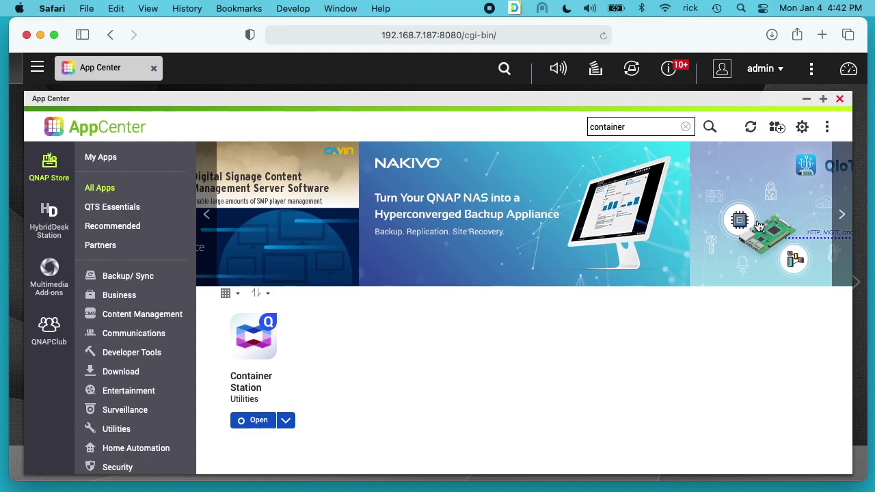
# Leave App Center, open Container Station and search Create for 'openspeedtest' Docker Hub images
pyautogui.click(839, 98)
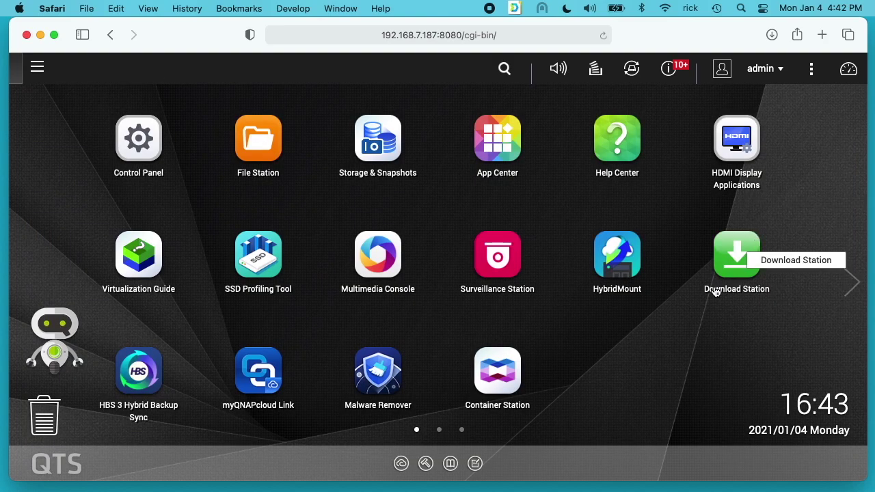
pyautogui.click(497, 369)
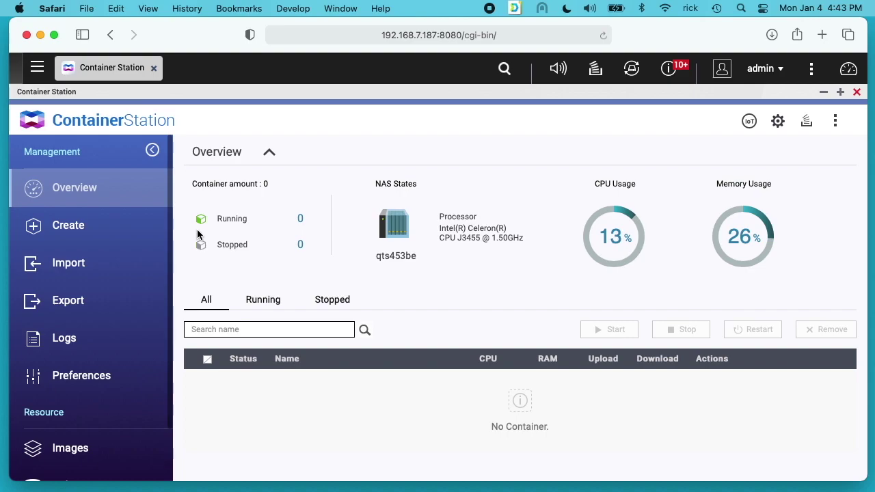
pyautogui.click(81, 228)
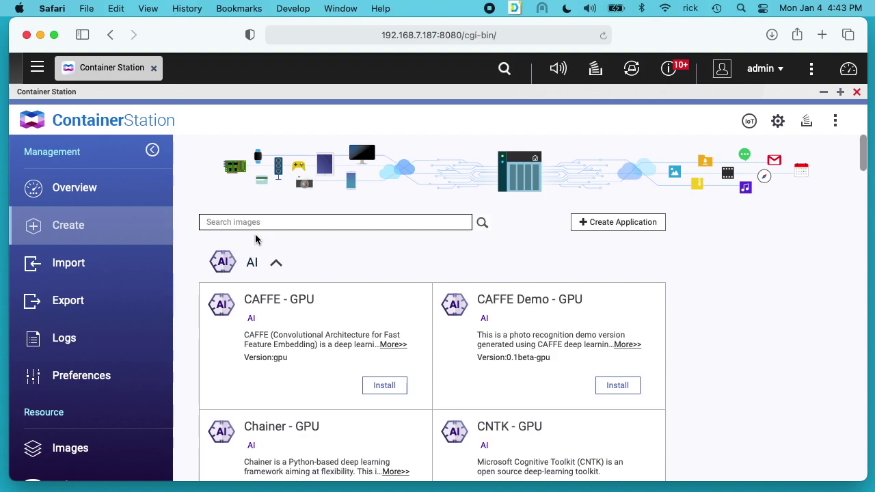
pyautogui.write('openspeed')
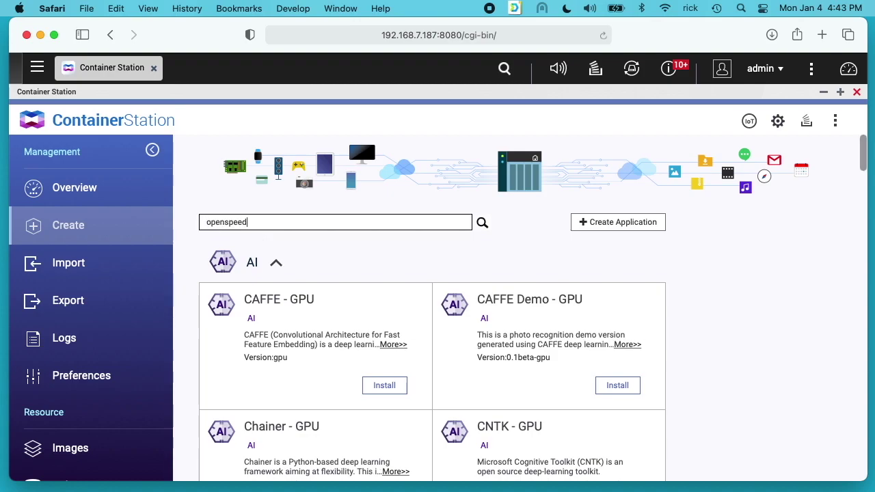
pyautogui.write('test')
pyautogui.press('Return')
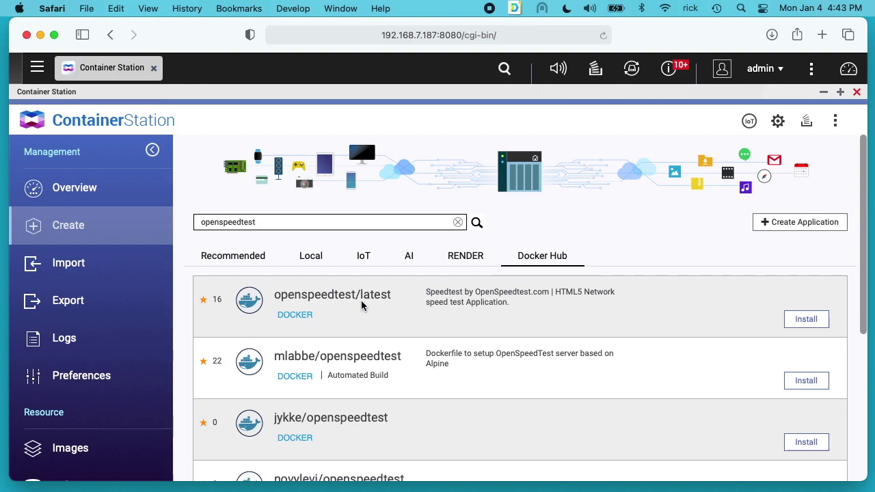
# Create container latest-1 from openspeedtest/latest at version latest, then clear its finished task
pyautogui.click(807, 319)
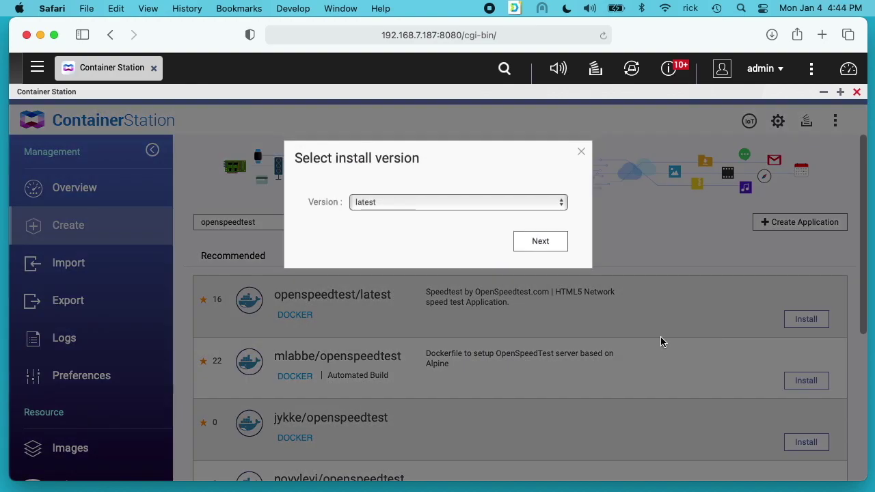
pyautogui.click(410, 202)
pyautogui.click(414, 203)
pyautogui.click(545, 247)
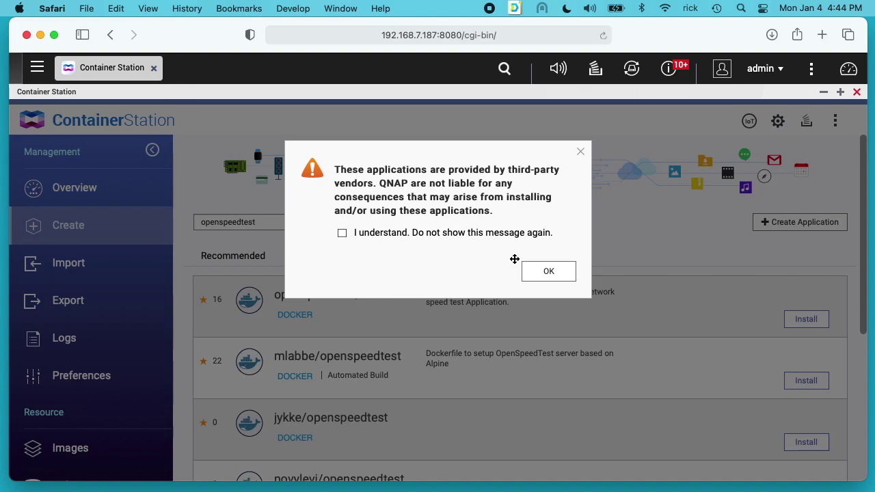
pyautogui.click(342, 234)
pyautogui.click(541, 273)
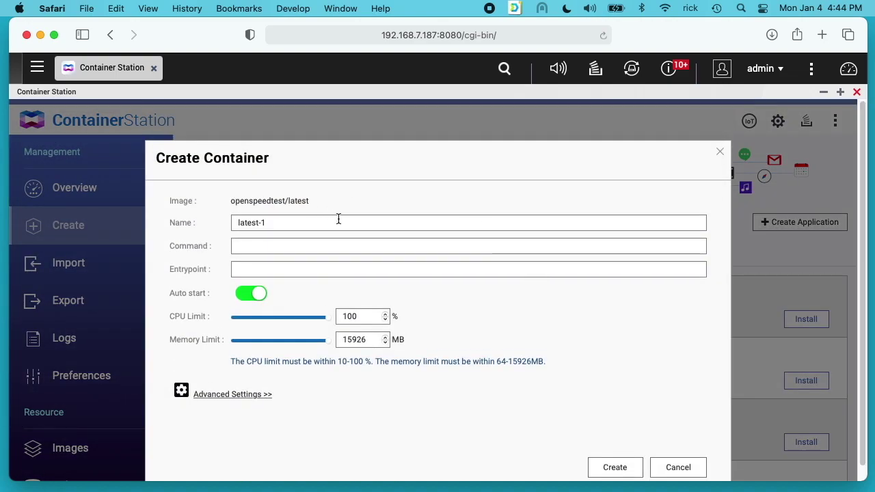
pyautogui.click(614, 472)
pyautogui.click(615, 469)
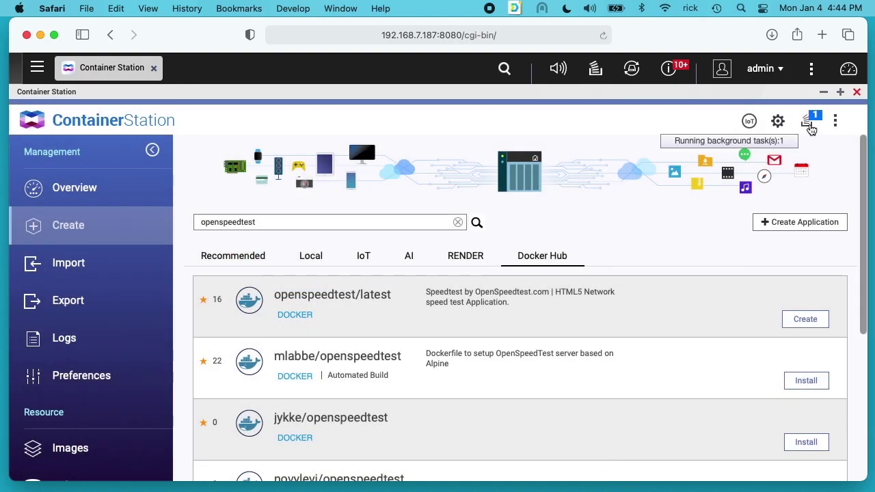
pyautogui.click(811, 126)
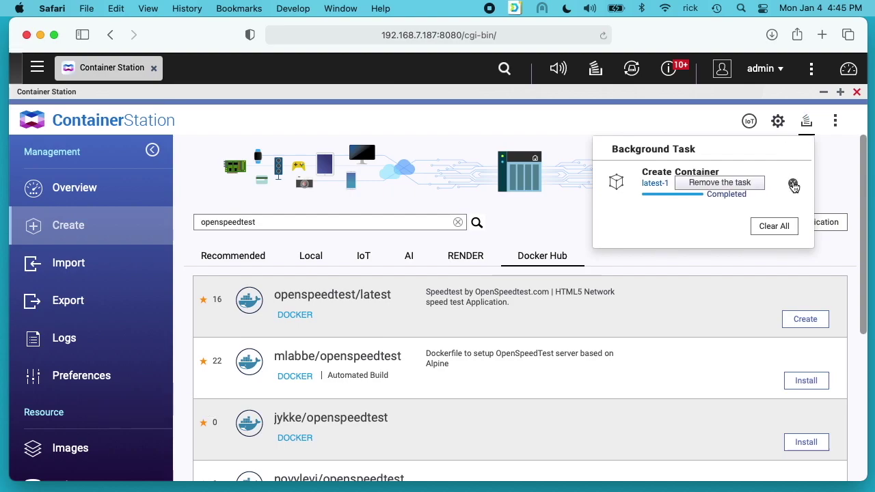
pyautogui.click(793, 184)
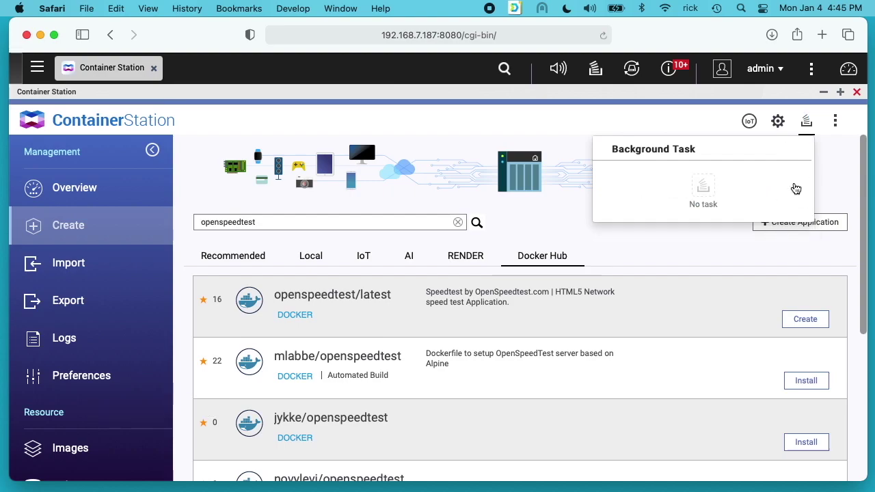
# Open latest-1's detail page from Overview to see its port 3000 and 8080 URLs
pyautogui.click(78, 189)
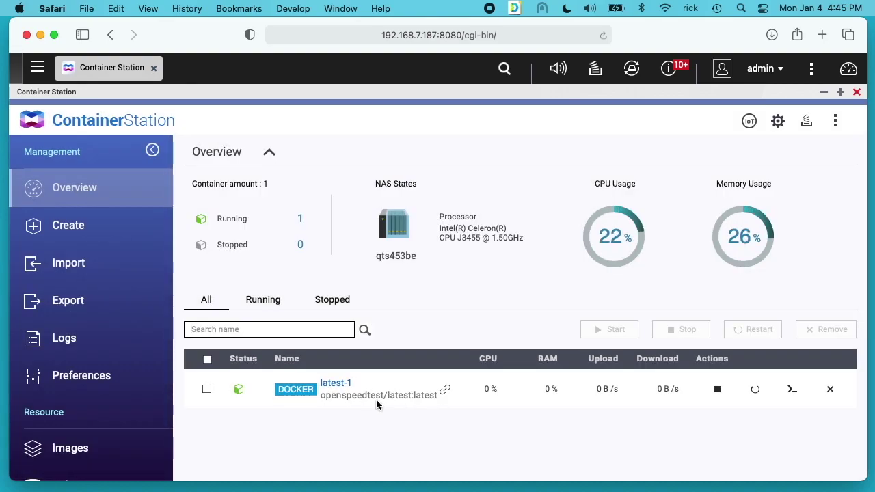
pyautogui.click(336, 383)
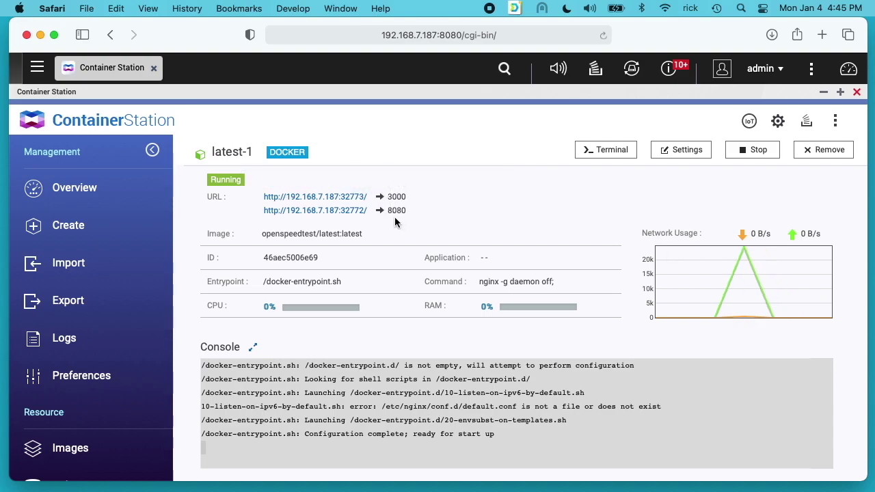
# Run OpenSpeedTest via port 32772: 75.1 Mbps download, 104.6 Mbps upload, 3 ms ping
pyautogui.click(348, 216)
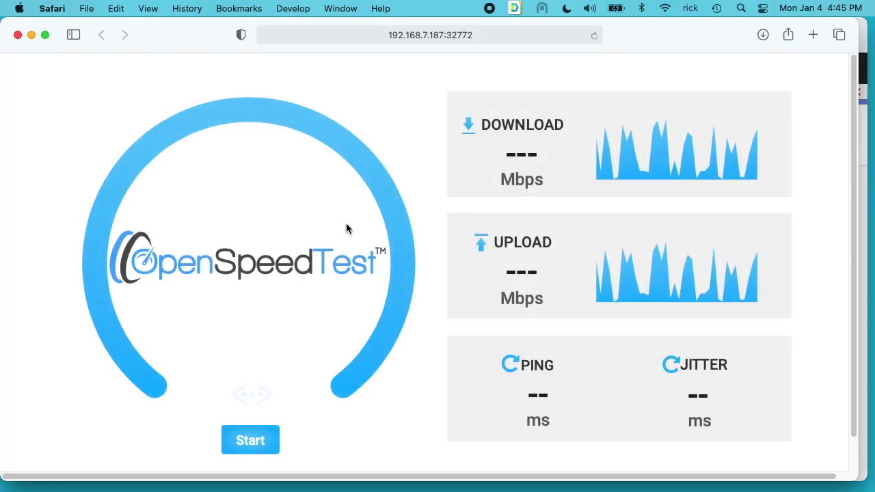
pyautogui.click(252, 442)
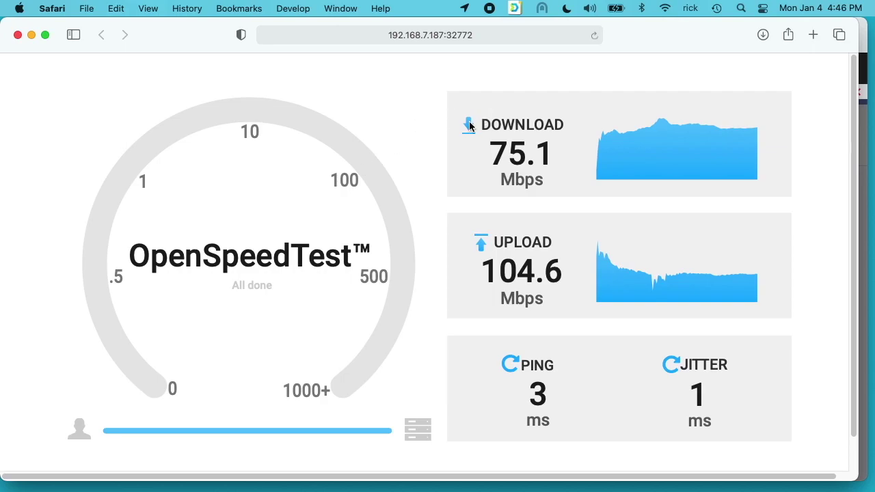
# Reload and rerun the speed test: 151.8 Mbps download, 715.1 Mbps upload, 4 ms ping
pyautogui.click(594, 35)
pyautogui.click(254, 446)
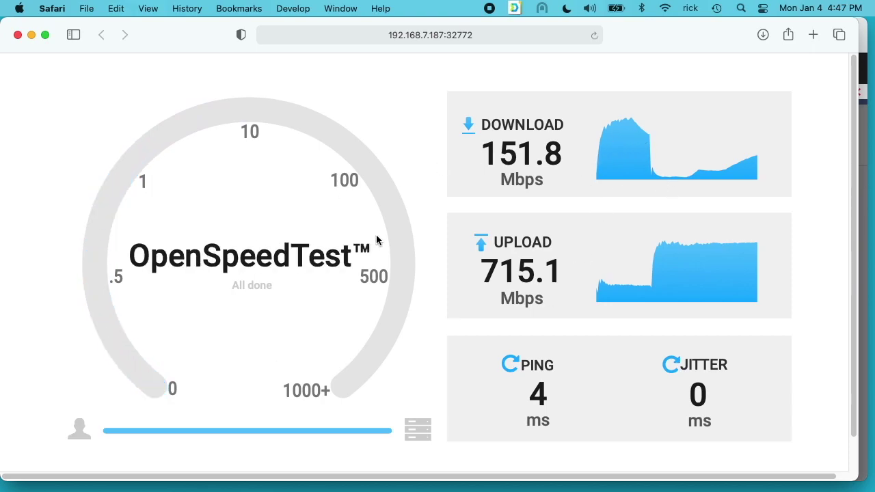
# Close the test window and change latest-1's host port 32775 to 3000 in Network settings
pyautogui.click(17, 35)
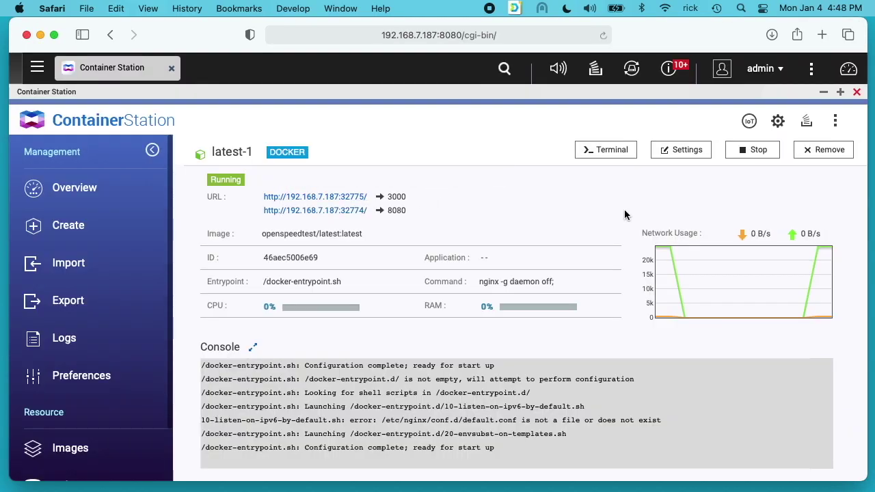
pyautogui.click(678, 156)
pyautogui.click(214, 385)
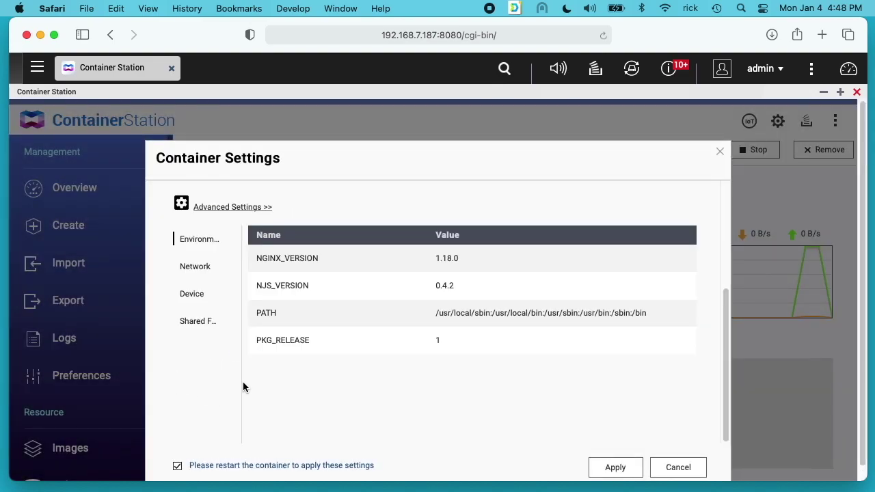
pyautogui.click(201, 271)
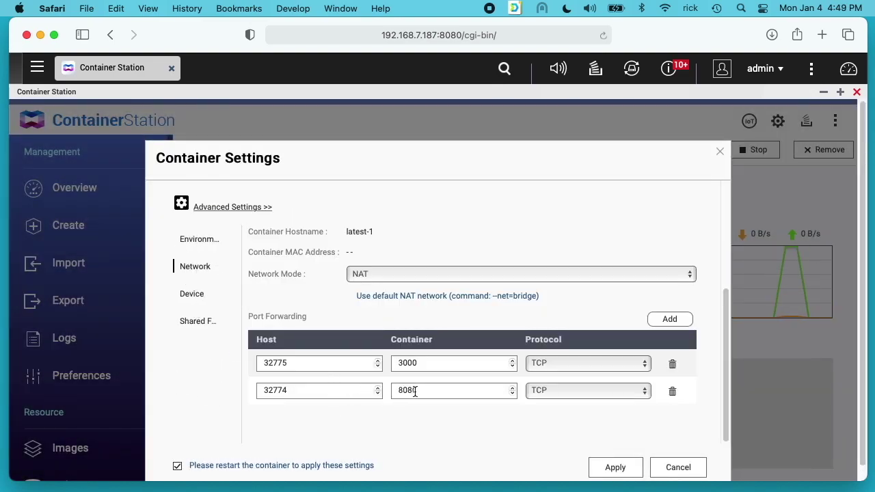
pyautogui.doubleClick(316, 367)
pyautogui.write('3000')
pyautogui.click(615, 467)
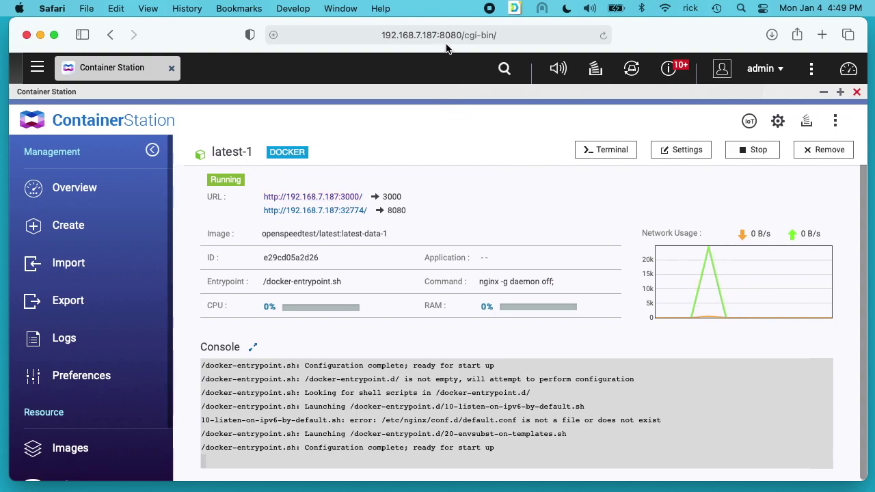
pyautogui.click(345, 197)
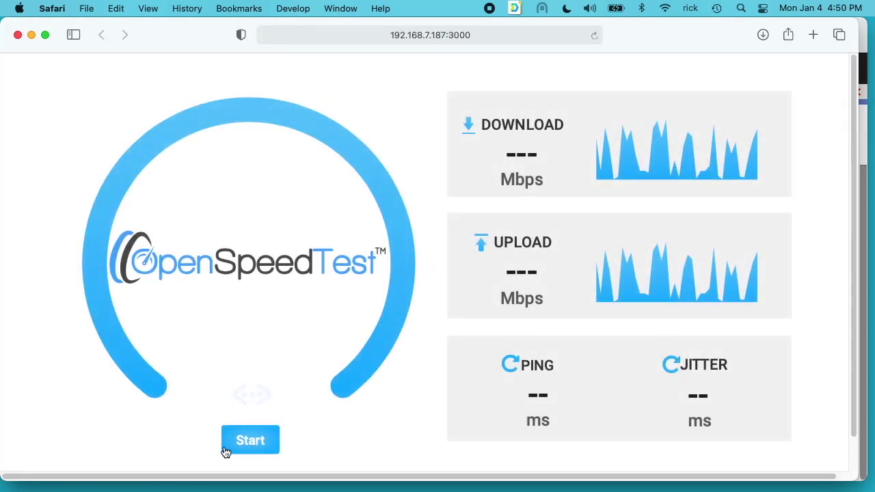
pyautogui.click(250, 441)
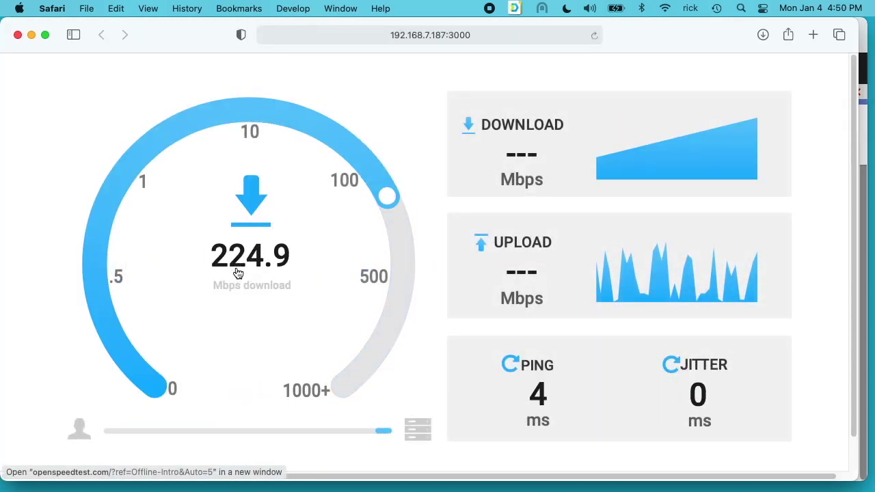